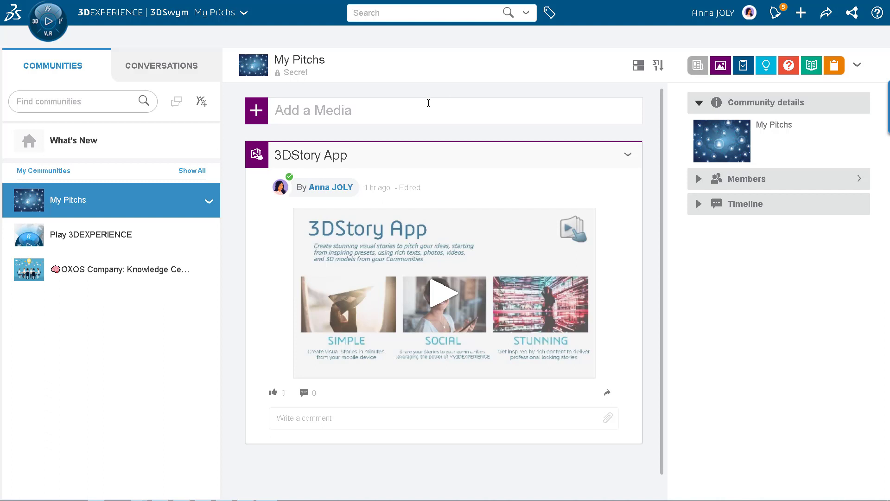
Step: Start a new media Story in the My Pitchs community from the blank one-scene short story
left_click(326, 119)
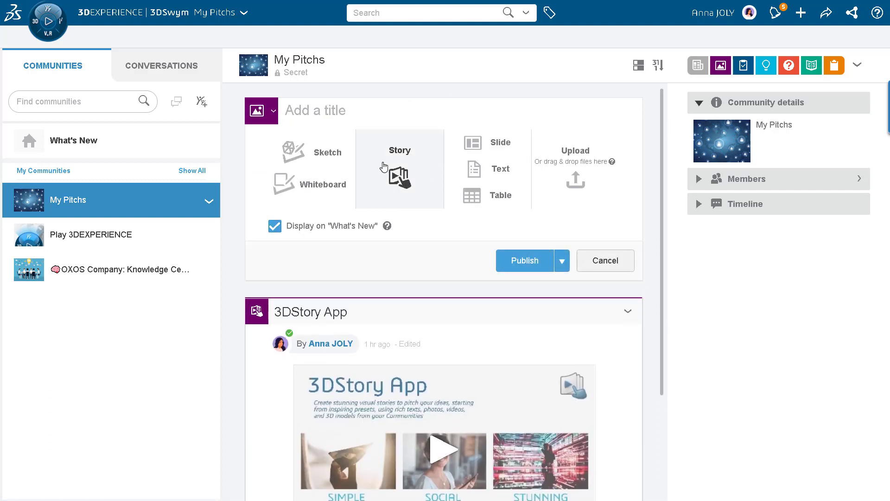
left_click(418, 195)
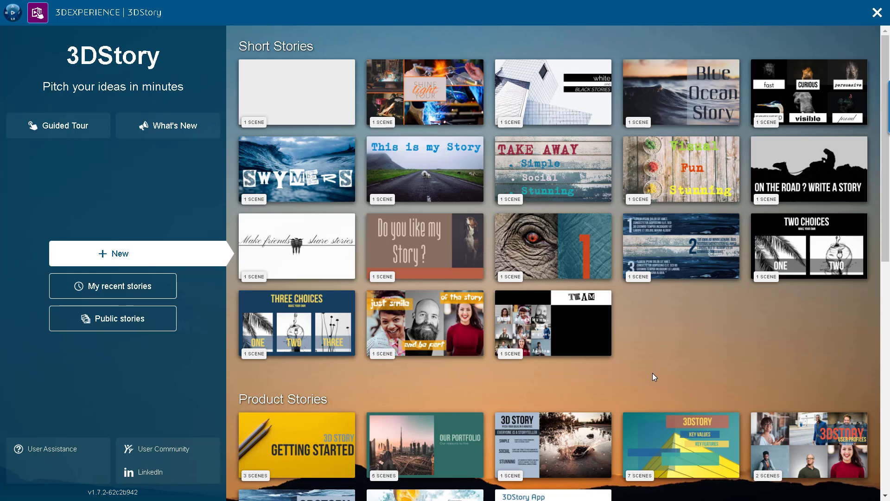
left_click(313, 117)
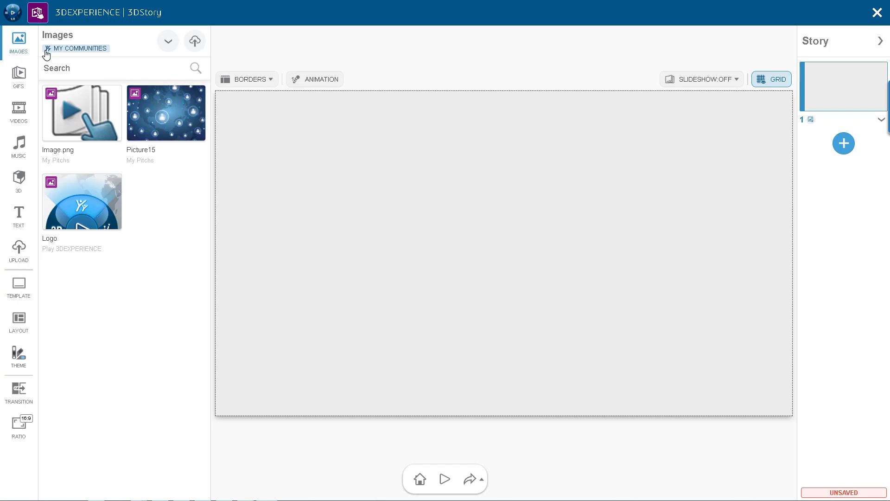
Step: Fill the scene with the black-and-white propeller image from the 3DStory Library and split it into two side-by-side cells
left_click(167, 43)
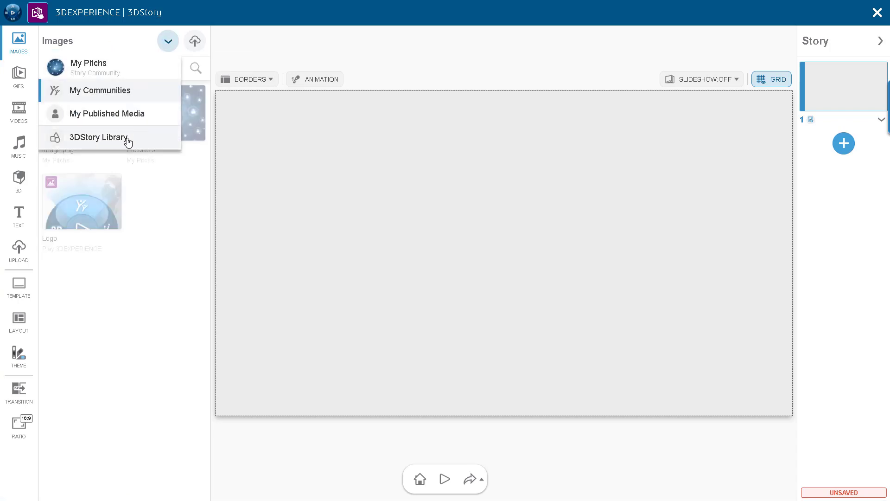
left_click(127, 139)
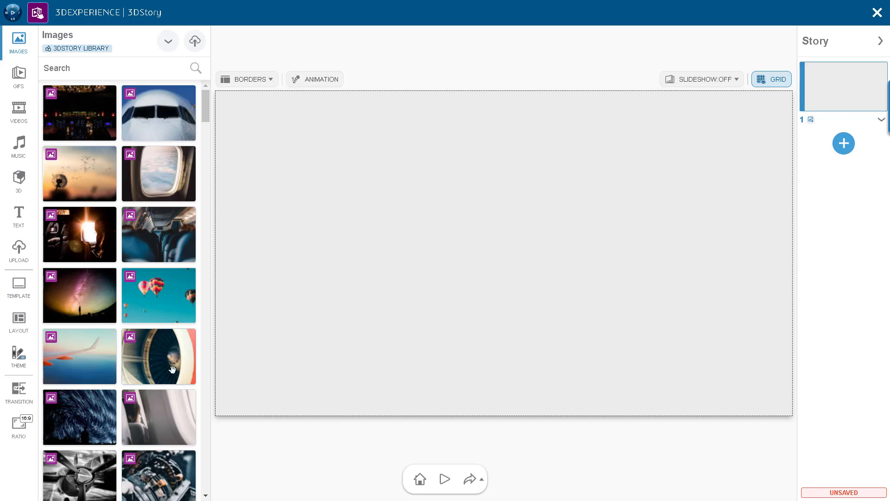
scroll(164, 355, "down", 1)
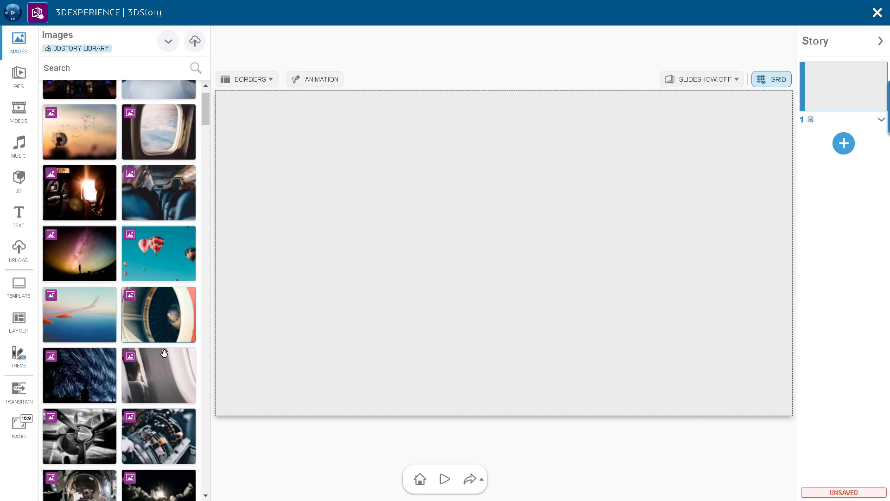
left_click_drag(74, 425, 475, 297)
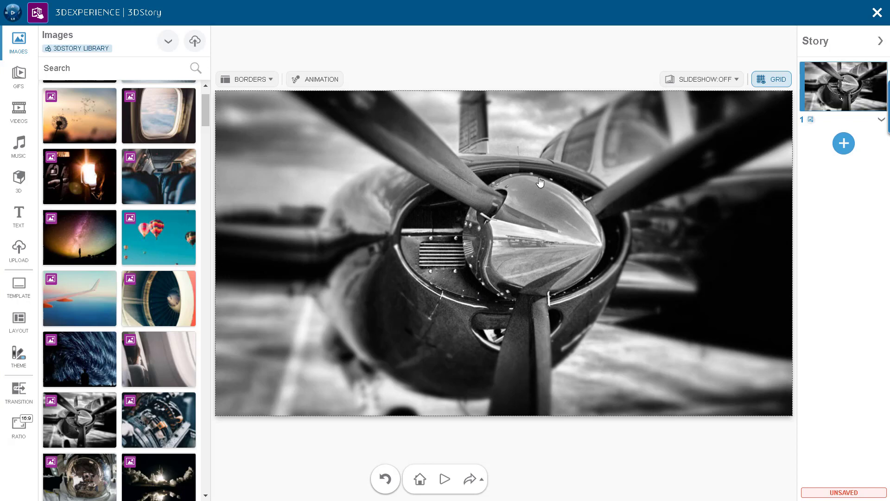
left_click(638, 320)
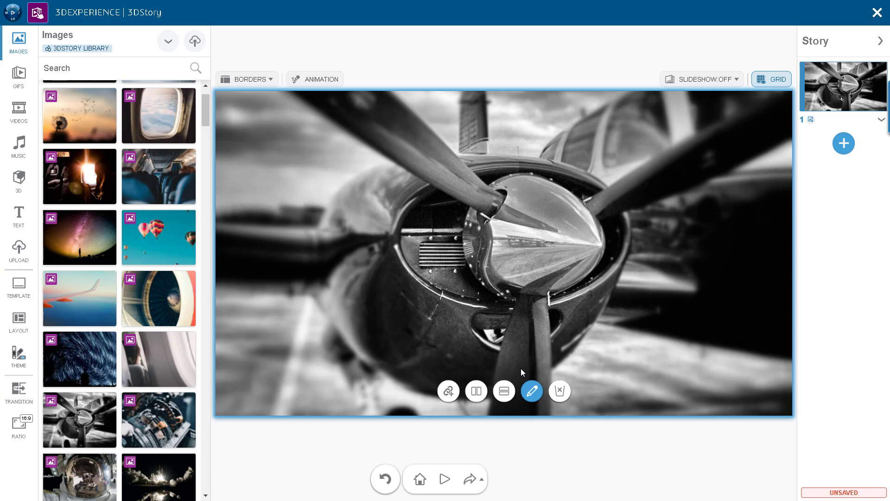
left_click(477, 392)
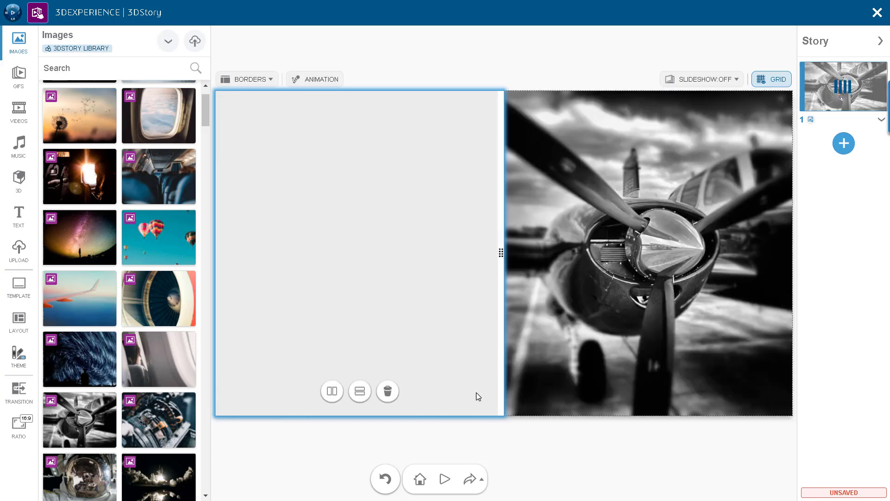
Step: Place the white airplane nose image in the empty left cell and widen that cell to nearly three quarters of the scene
scroll(117, 277, "up", 1)
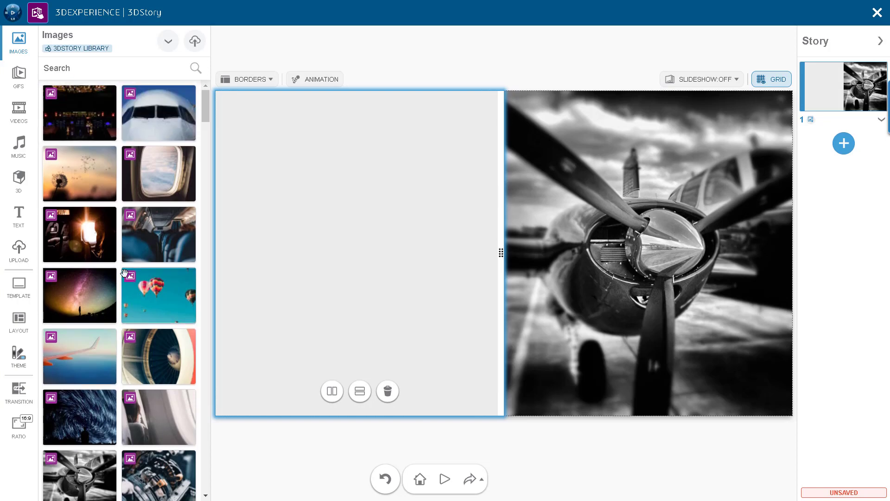
left_click_drag(168, 113, 345, 256)
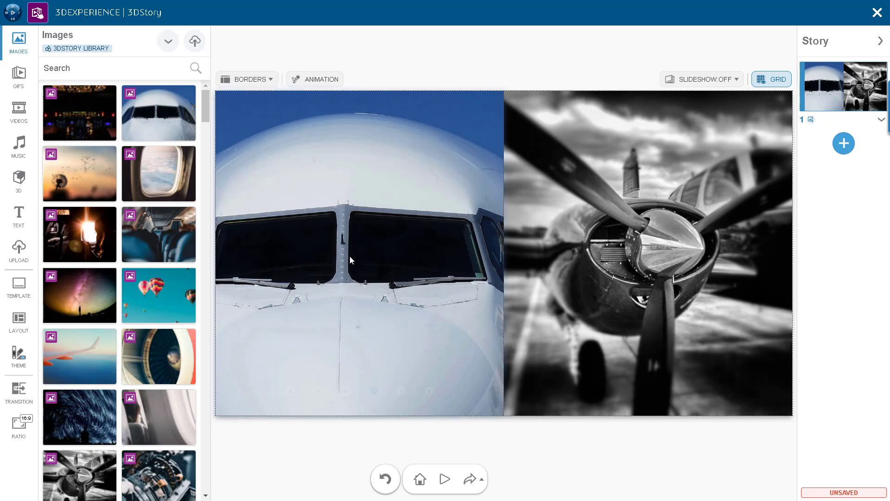
left_click(350, 260)
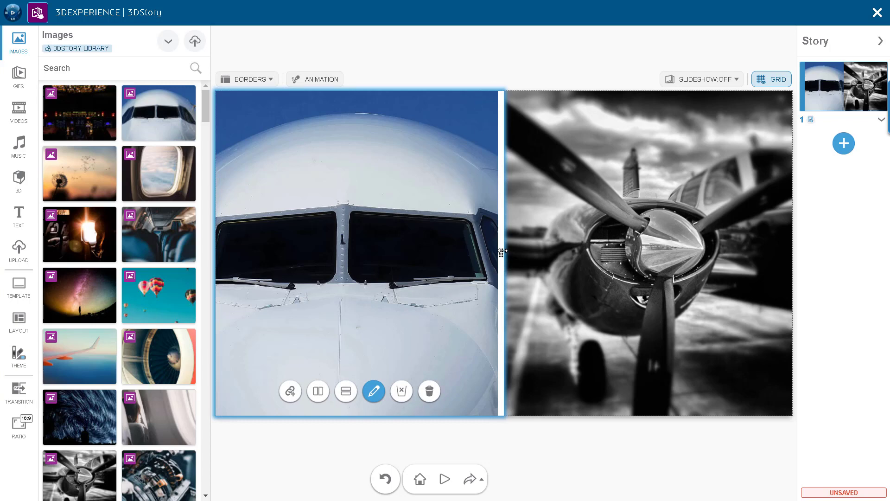
left_click_drag(503, 251, 626, 274)
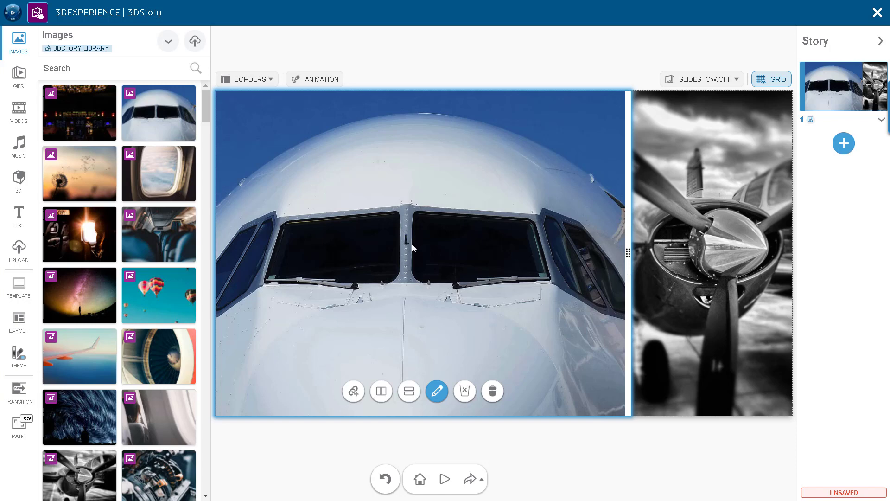
Step: Add a "Text with background" text box over the lower right part of the airplane nose image
left_click(28, 220)
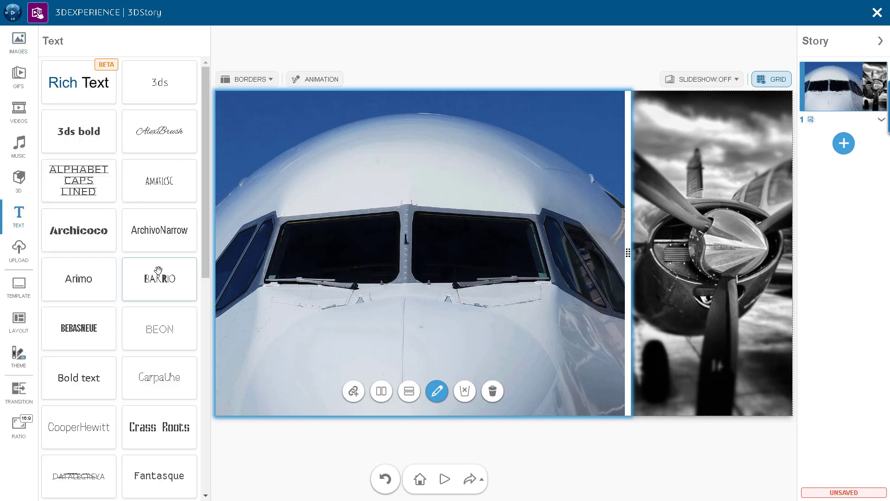
scroll(204, 268, "down", 3)
left_click_drag(204, 268, 207, 477)
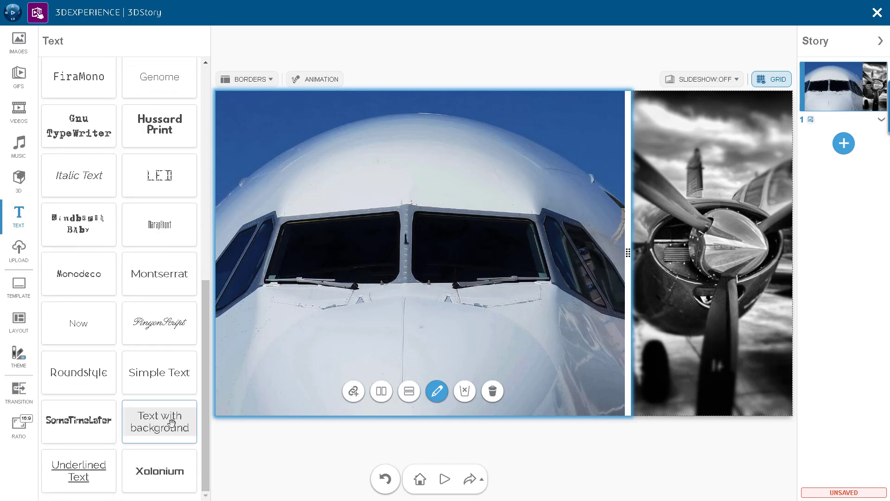
left_click_drag(153, 416, 498, 361)
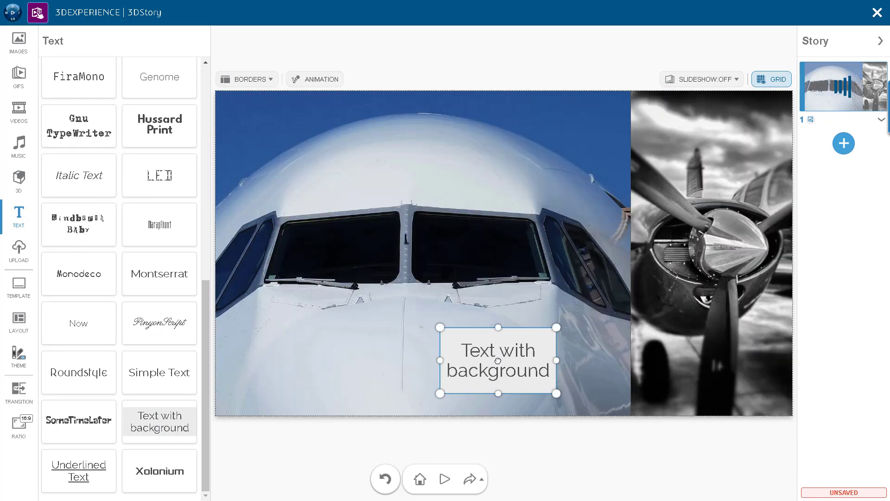
Step: Change the box's text to "Fly with 3DStory", then widen the box and place it flush with the airplane image's right edge
left_click(522, 368)
key("ctrl+a")
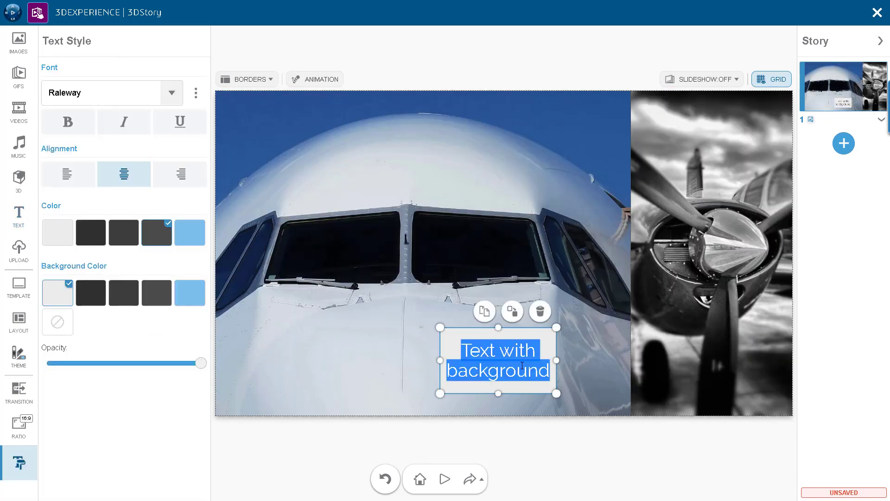
type("Fly")
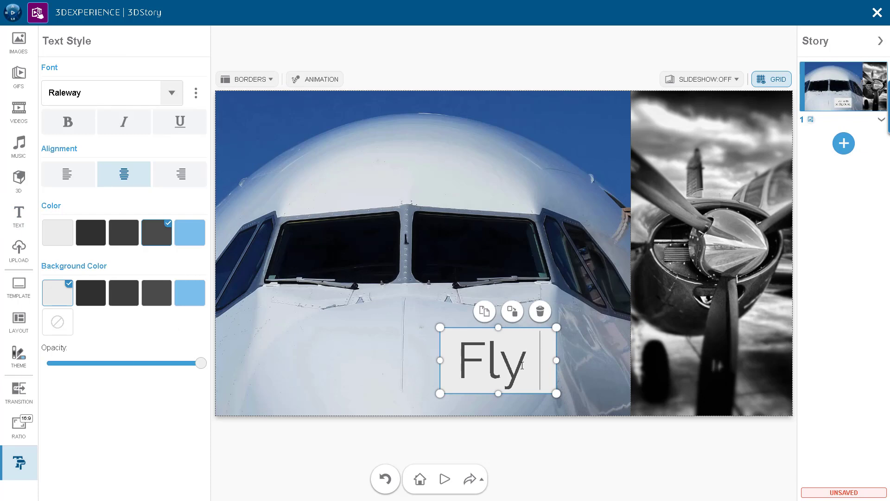
type(" with 3DStory")
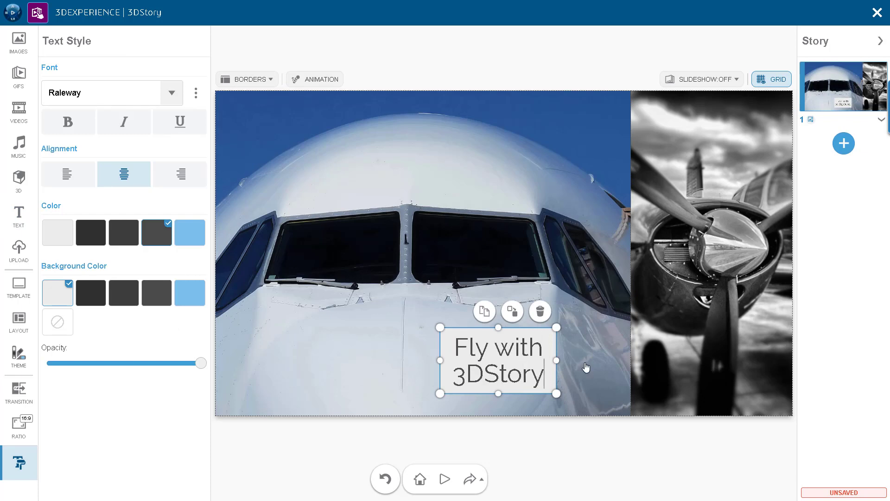
left_click_drag(559, 360, 602, 360)
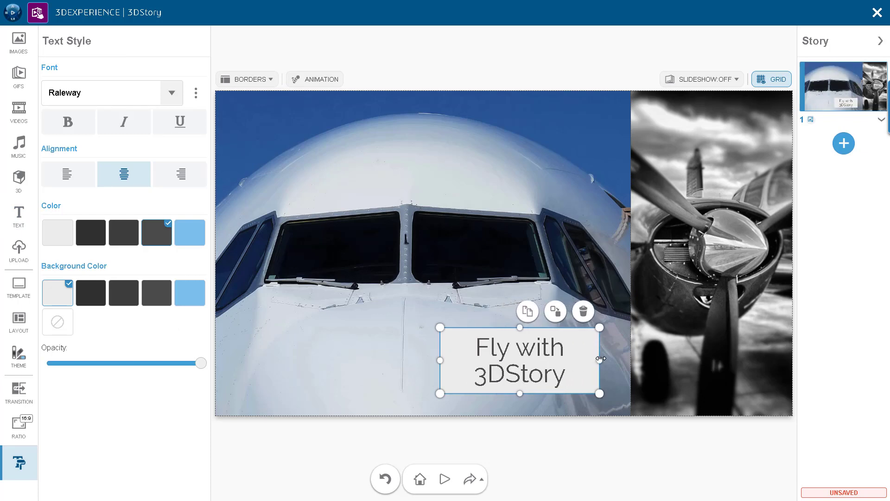
left_click_drag(586, 331, 614, 328)
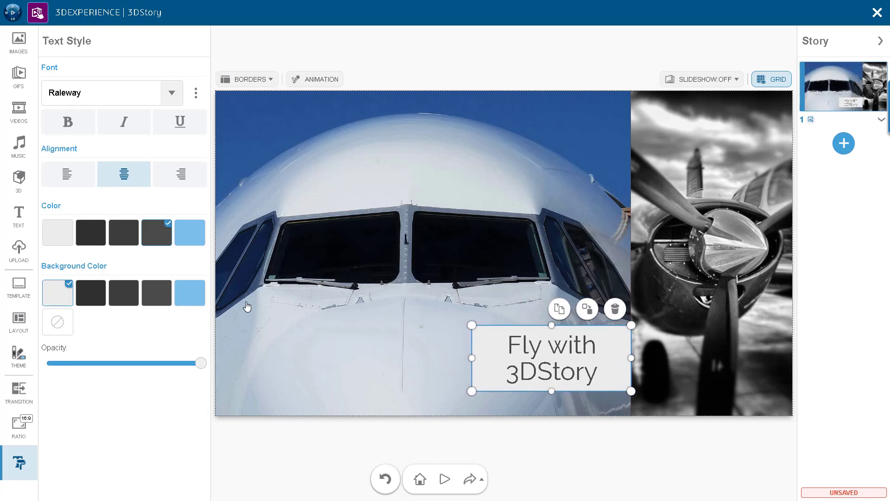
Step: Give the text box light grey text on the middle dark grey background, with opacity reduced to about two thirds
left_click(69, 244)
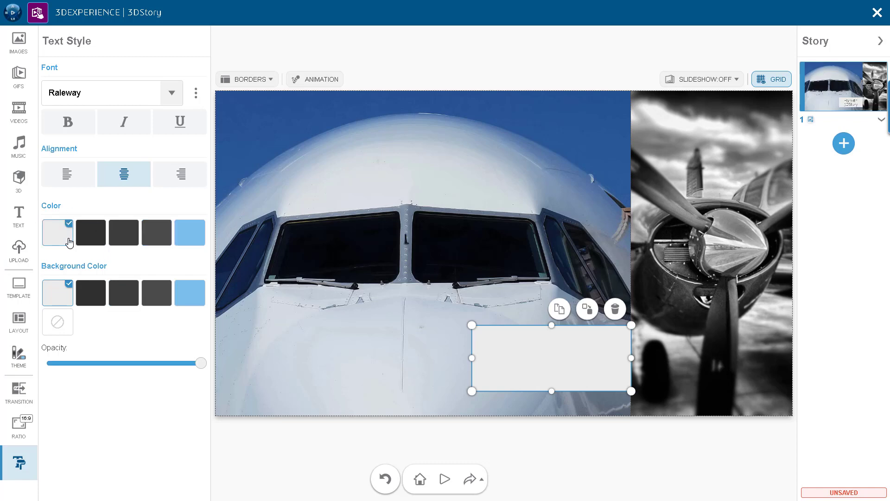
left_click(128, 295)
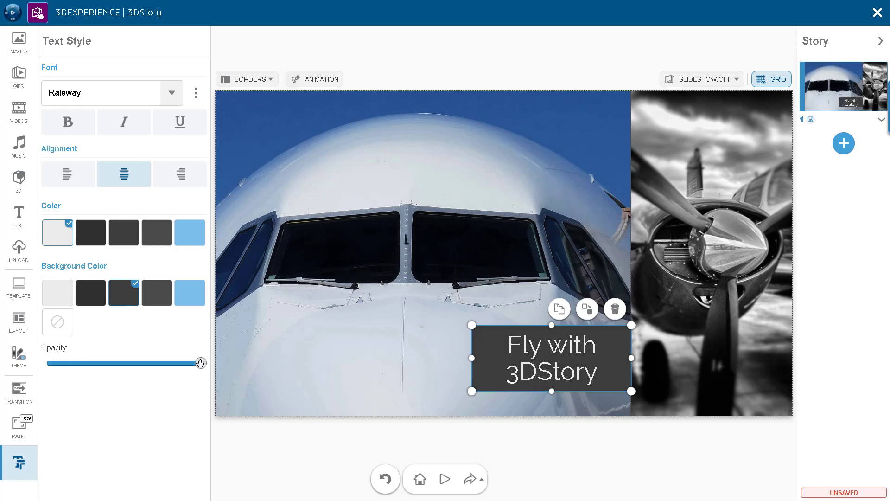
left_click_drag(199, 364, 146, 372)
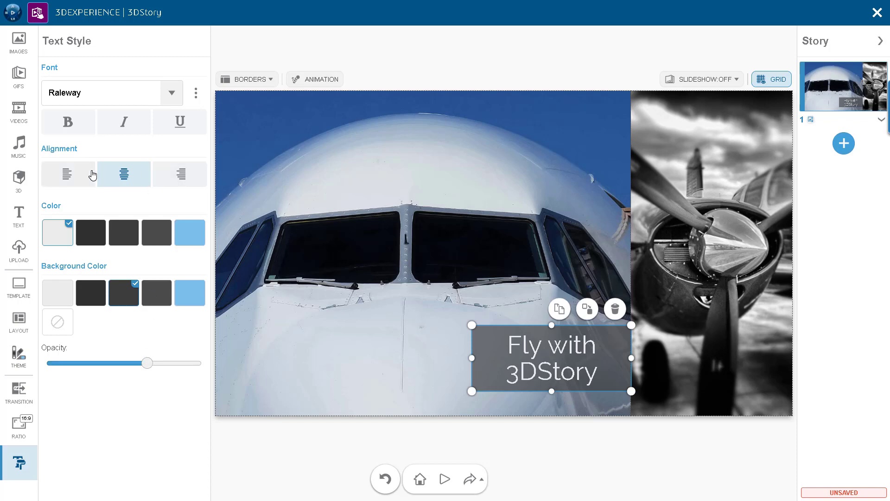
Step: Right-align the "Fly with 3DStory" text and set it in the 3ds font in bold
left_click(179, 185)
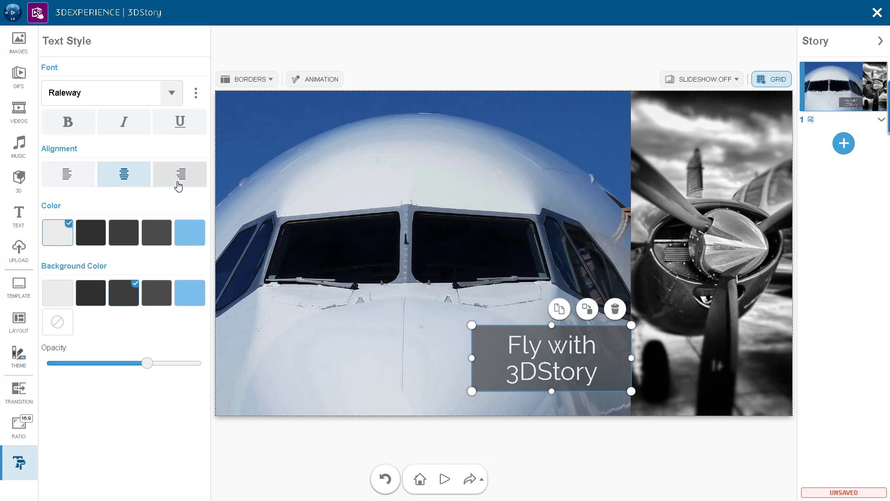
left_click(169, 93)
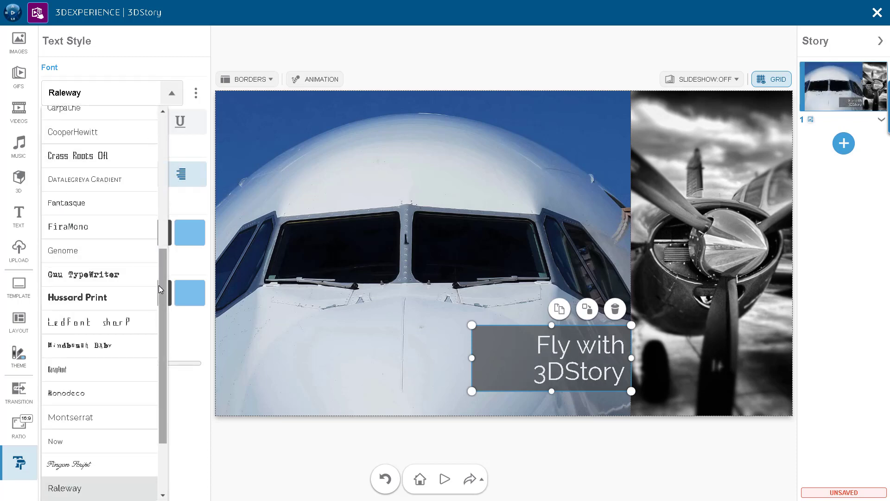
left_click_drag(160, 279, 150, 143)
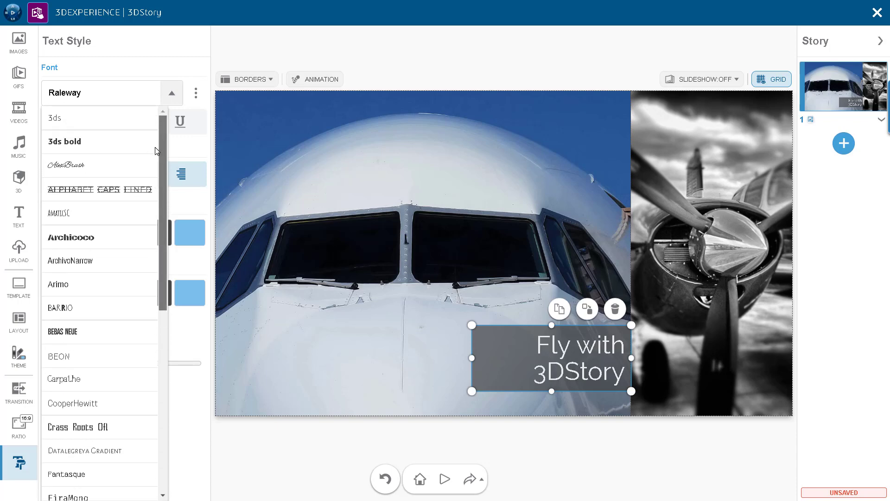
left_click(112, 123)
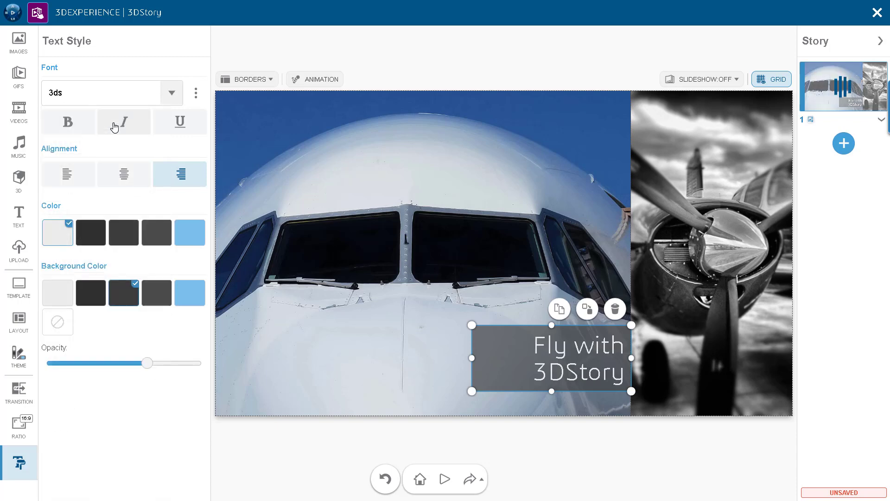
left_click(68, 122)
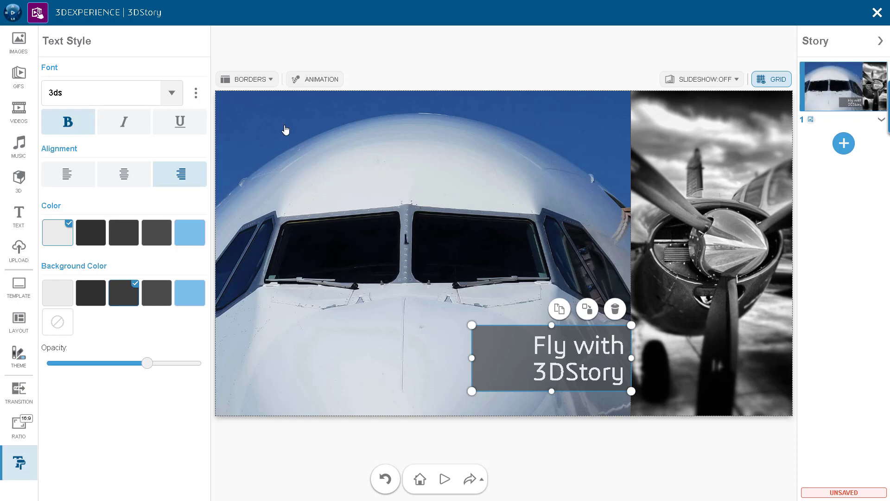
left_click(833, 173)
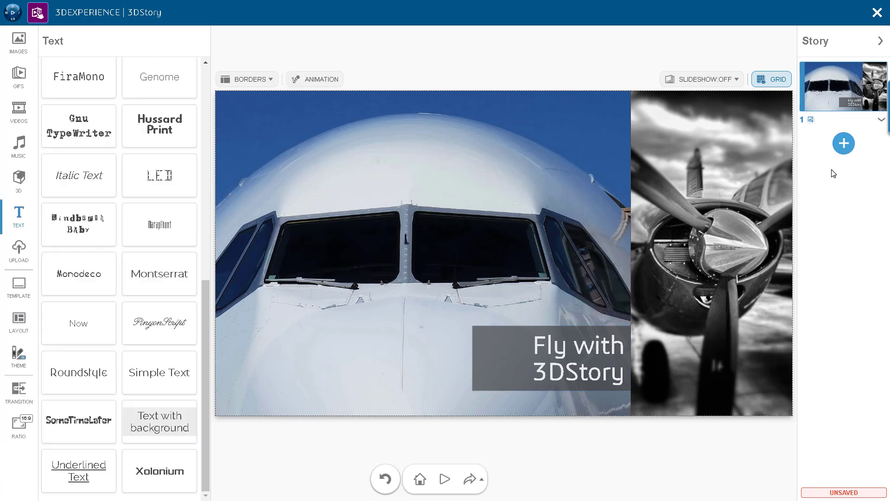
Step: Add a second scene and place the red helicopter 3D model from the 3DStory Library in it
left_click(841, 147)
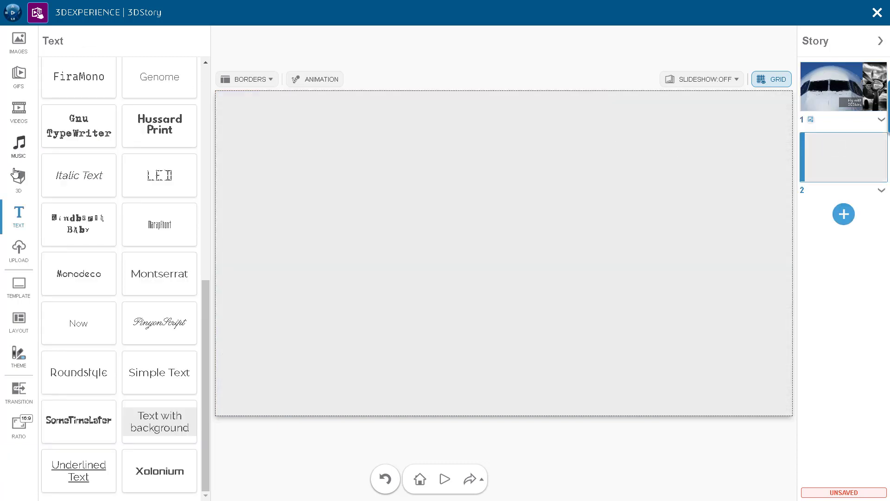
left_click(19, 190)
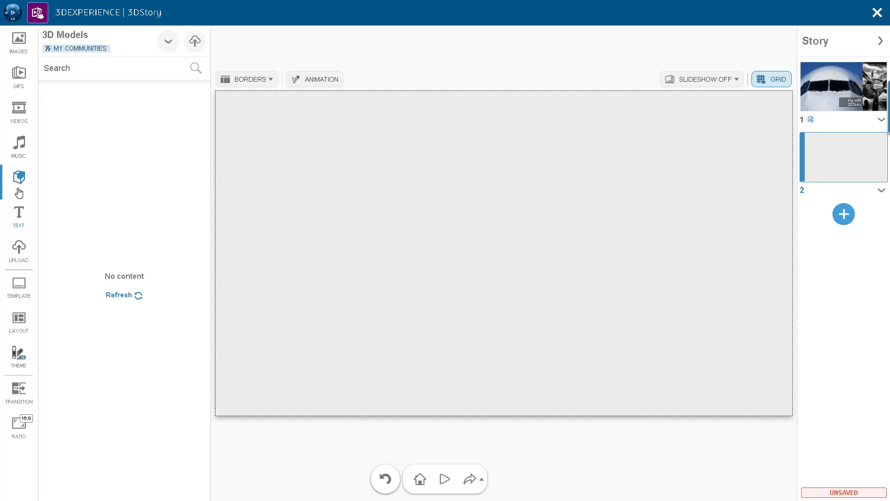
left_click(167, 45)
left_click(128, 136)
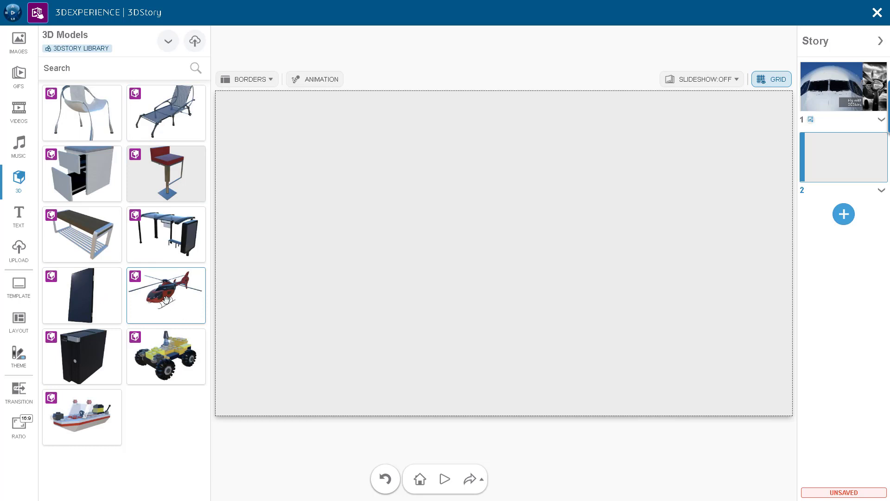
left_click_drag(165, 294, 500, 232)
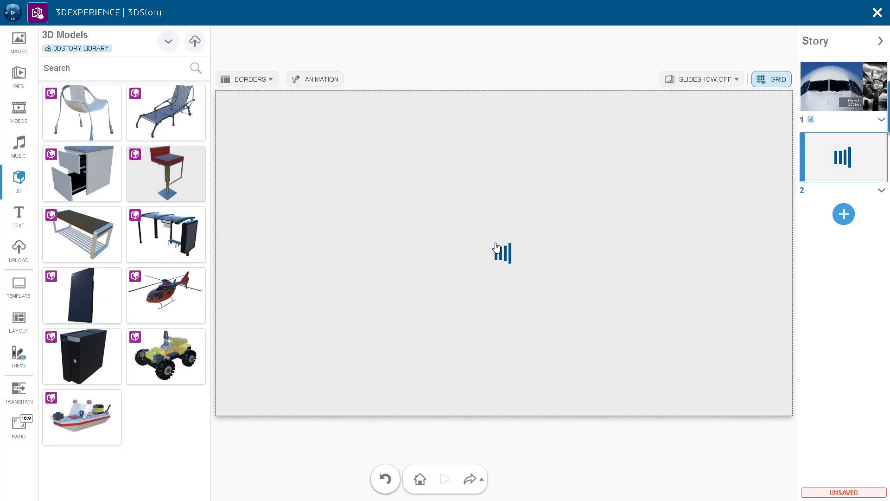
Step: Add a text in the SomeTimeLater style reading "Helicopter" at the lower left of the helicopter scene
left_click(19, 216)
left_click_drag(107, 411, 366, 338)
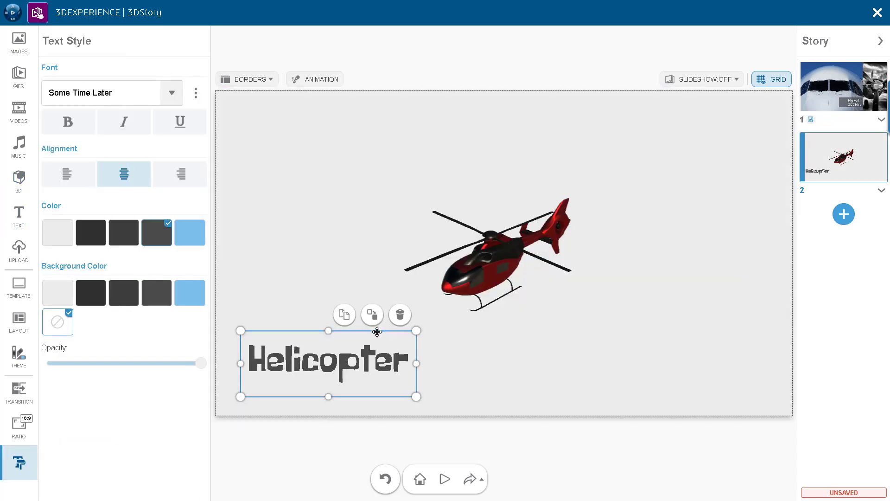
Step: Publish the story to My Pitchs under the name "Fly with 3DStory" with the description "Hey check out this!"
left_click(677, 443)
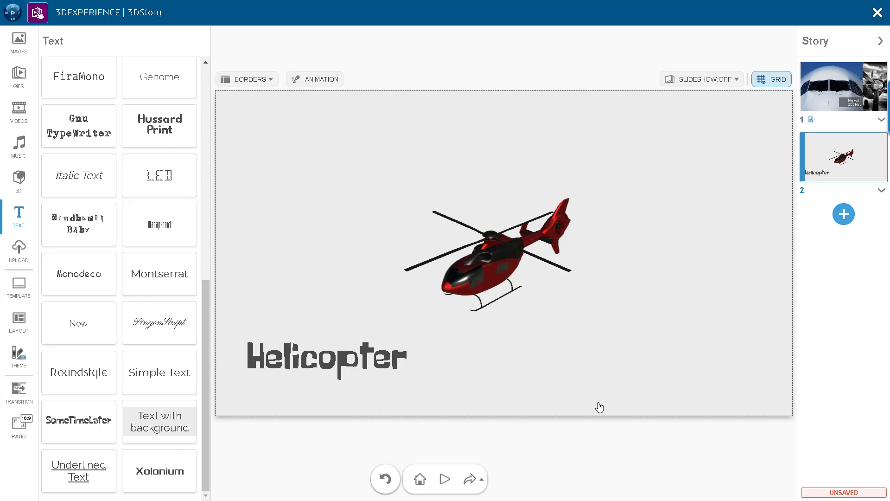
left_click(482, 480)
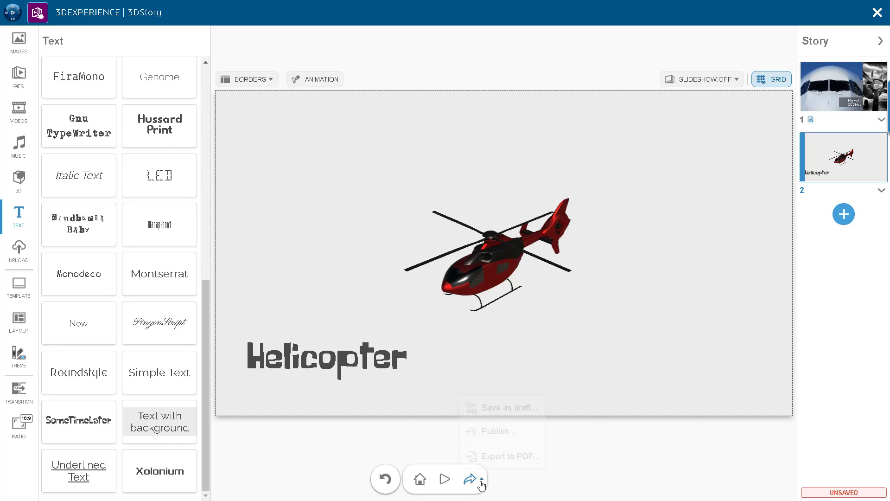
left_click(529, 431)
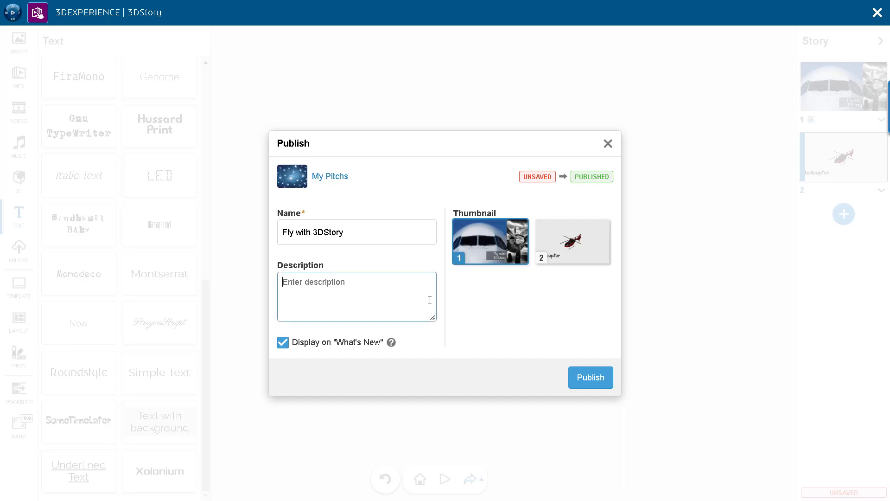
type("Hey check out this!")
left_click(598, 384)
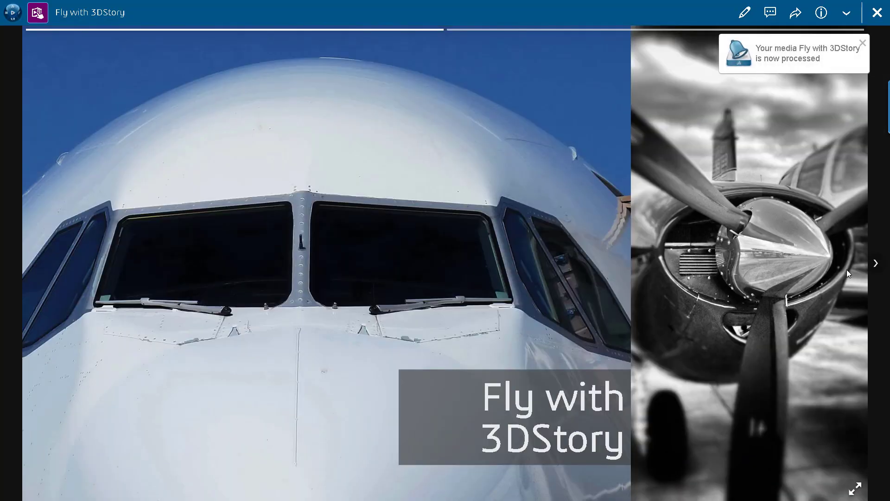
Step: View the published story's second scene, rotate the helicopter model to a lower side angle, and close the story
left_click(874, 264)
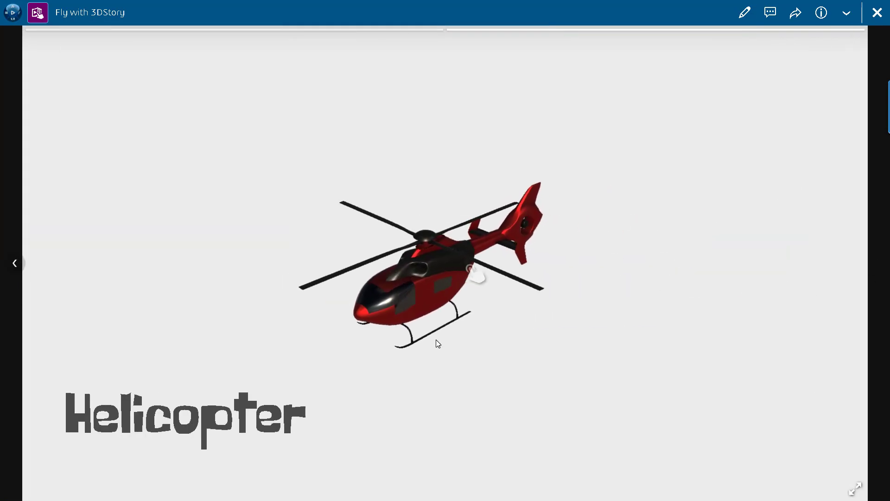
left_click_drag(413, 330, 402, 298)
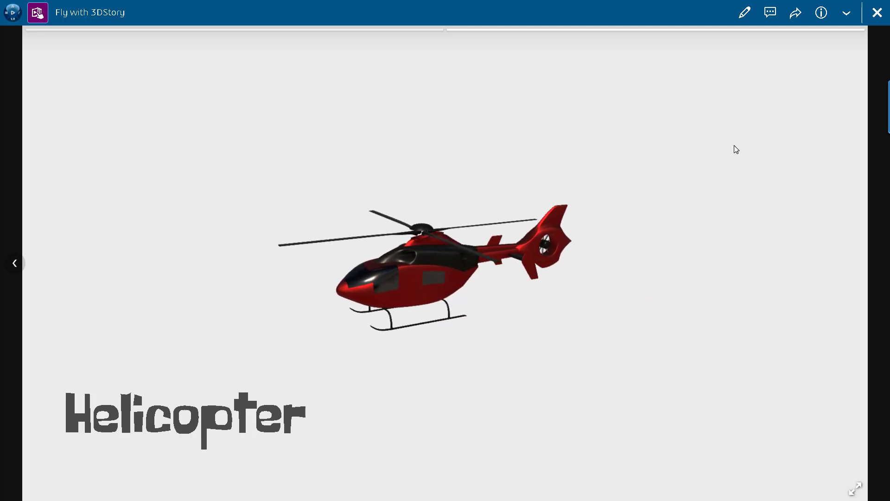
left_click(877, 12)
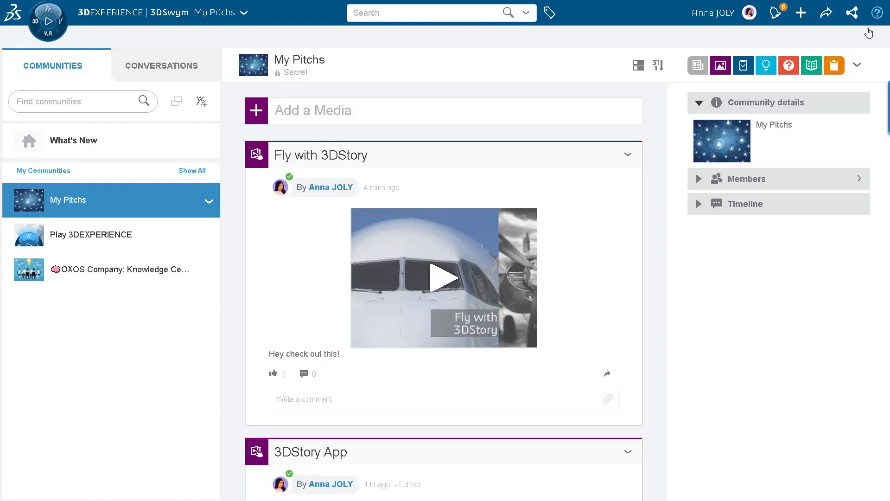
Step: Look over the "Fly with 3DStory" post and the other media in the My Pitchs community feed
scroll(566, 195, "down", 1)
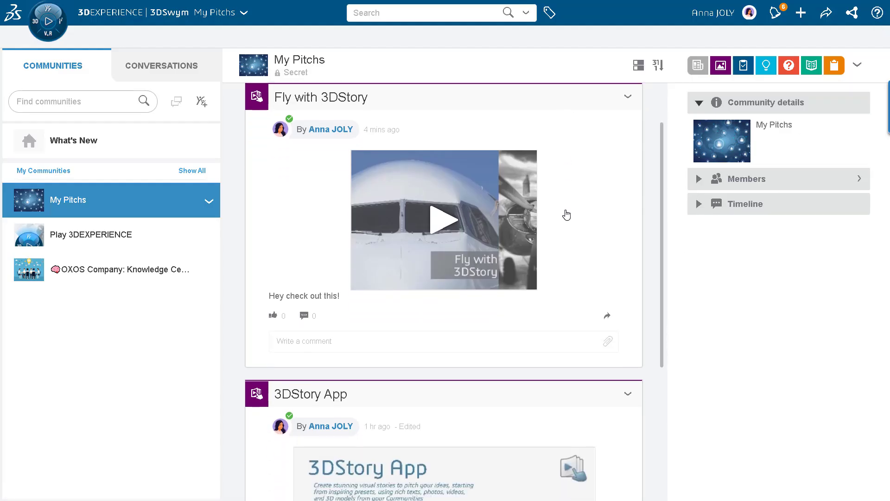
scroll(607, 287, "down", 2)
scroll(605, 322, "up", 3)
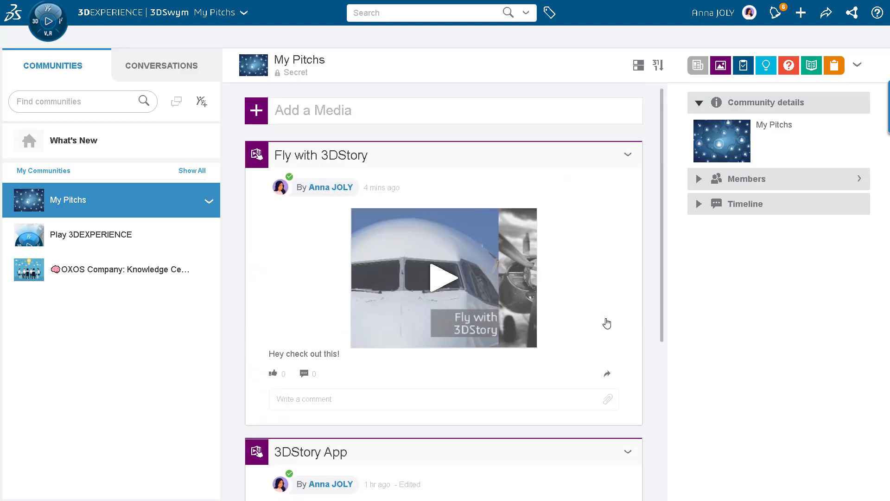